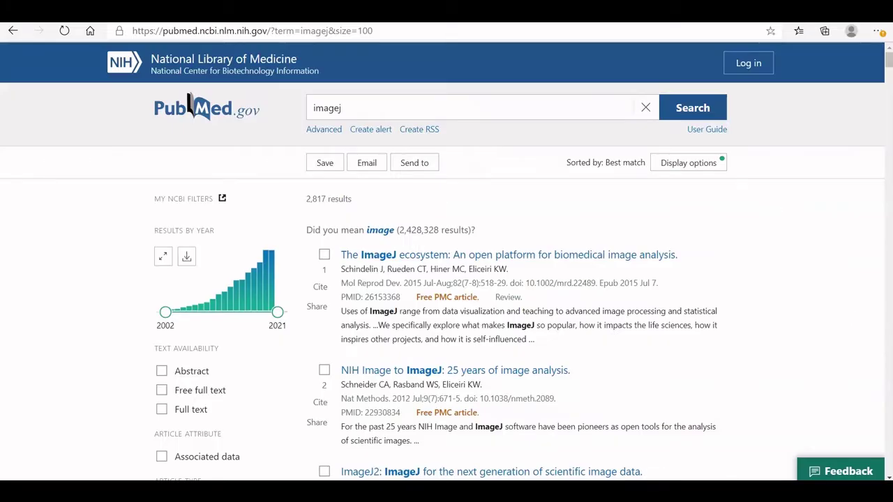
Scroll the ImageJ overview to the Flavors table and follow the Fiji link.
scroll(767, 211, "down", 2)
scroll(767, 211, "down", 2)
scroll(767, 211, "down", 1)
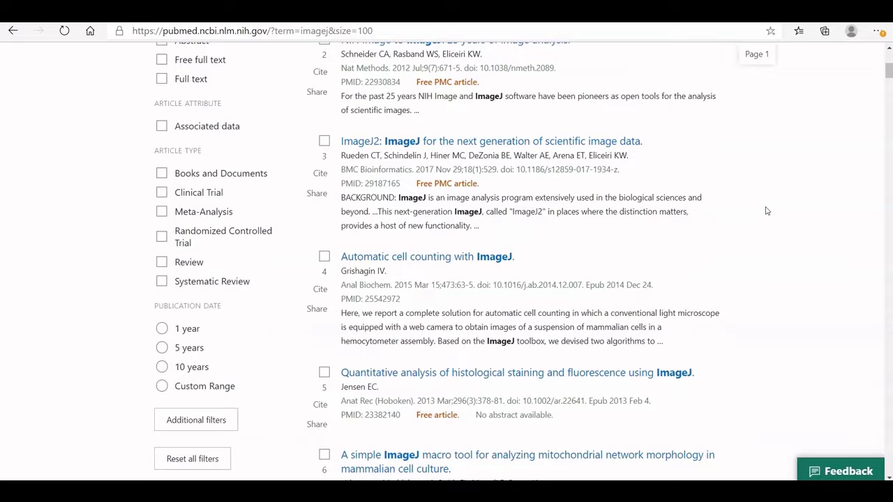
scroll(766, 211, "down", 3)
scroll(766, 210, "down", 2)
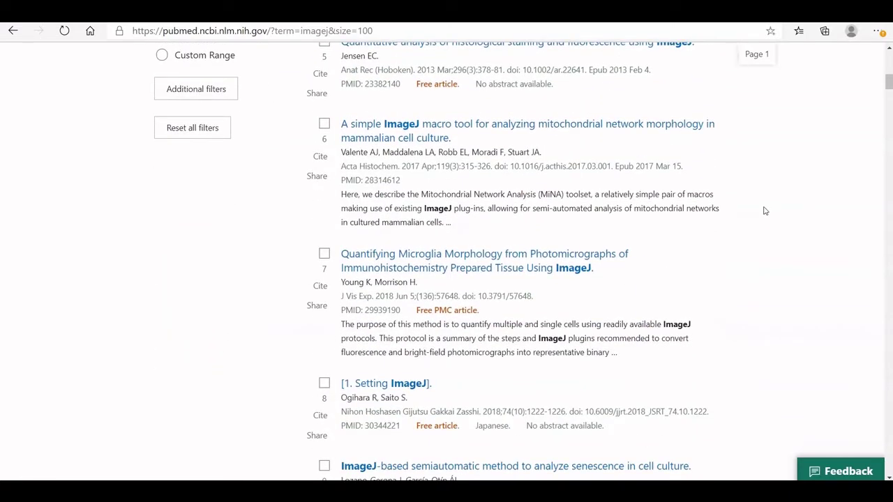
scroll(765, 211, "down", 2)
scroll(765, 210, "down", 2)
scroll(766, 211, "down", 2)
scroll(764, 212, "down", 3)
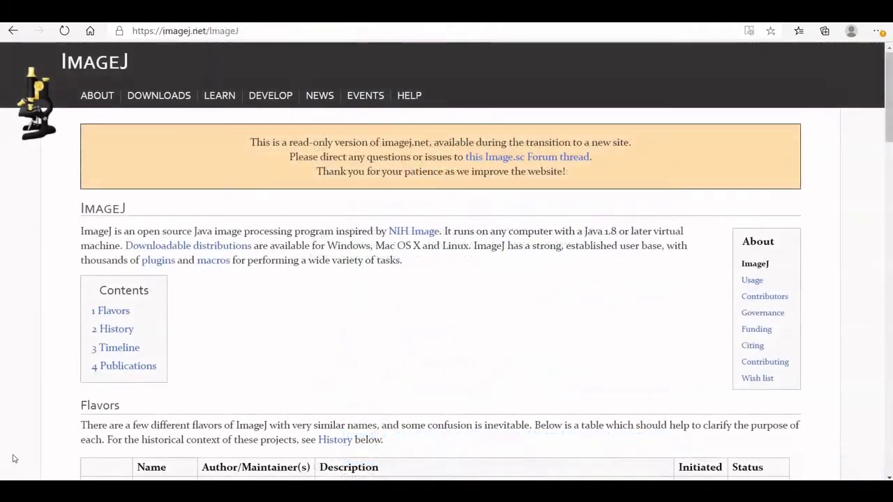
scroll(14, 460, "down", 2)
scroll(14, 459, "down", 3)
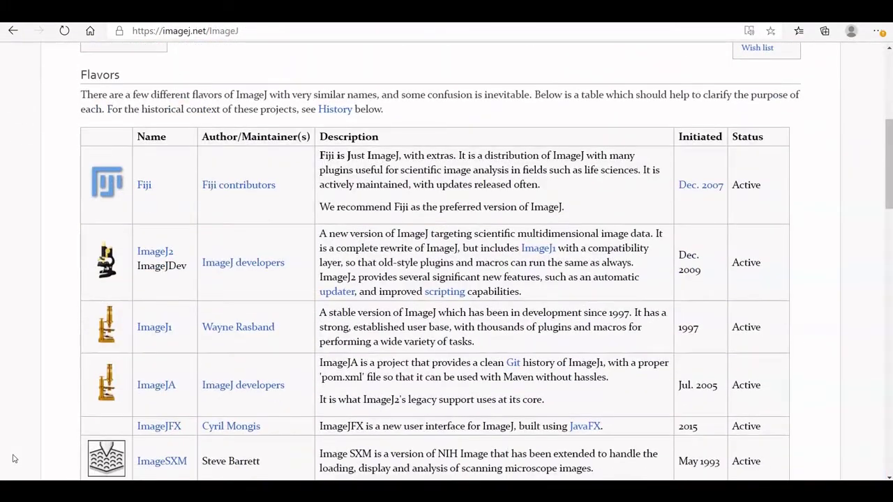
scroll(14, 459, "down", 1)
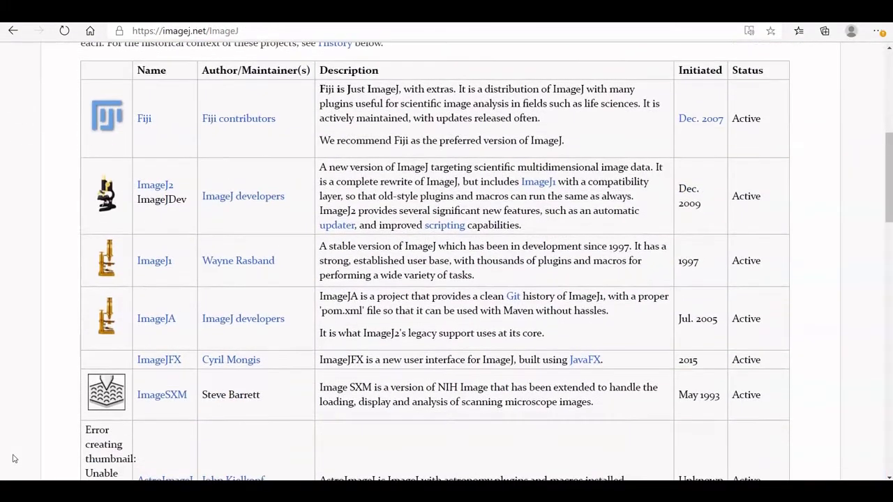
left_click(145, 120)
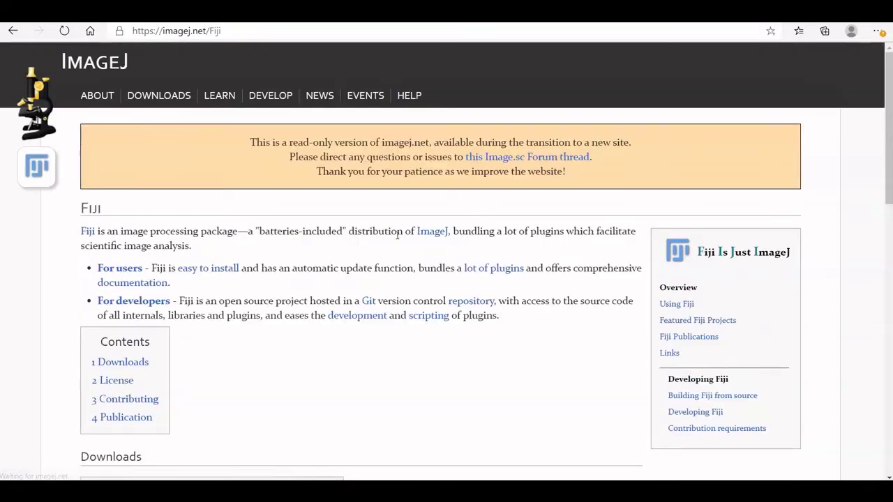
Scroll through the Fiji page and back up to the top navigation.
scroll(882, 207, "down", 1)
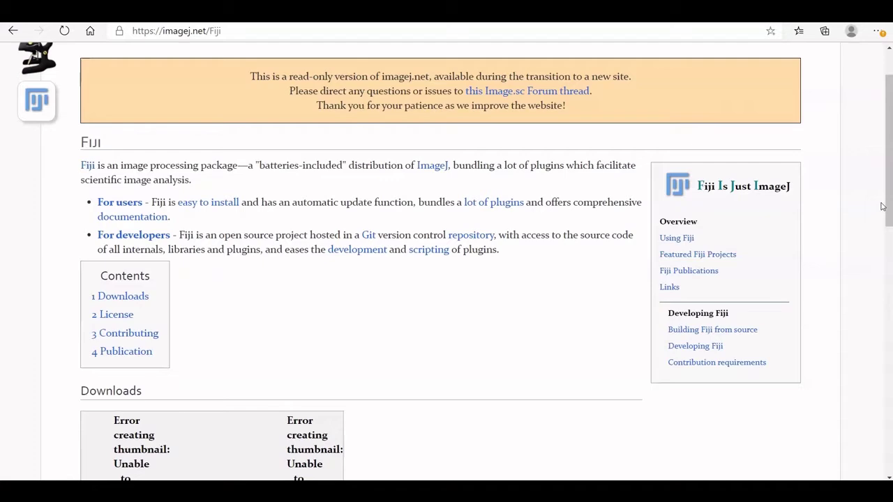
scroll(882, 207, "down", 2)
scroll(882, 207, "down", 2)
scroll(882, 206, "down", 1)
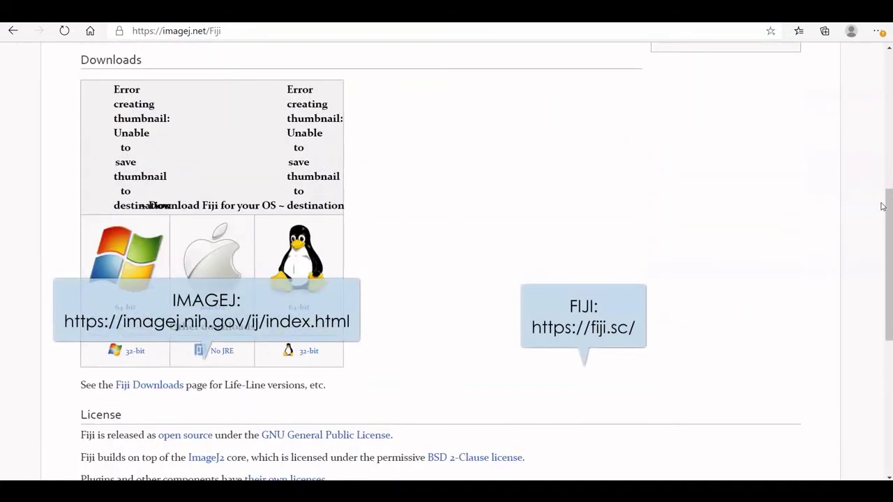
scroll(874, 210, "down", 2)
scroll(875, 210, "down", 1)
scroll(874, 210, "down", 1)
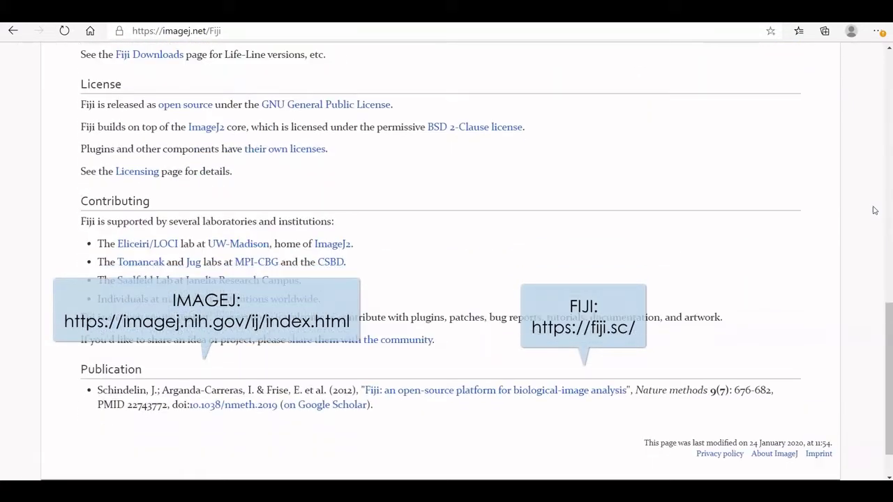
scroll(874, 210, "down", 1)
scroll(874, 210, "up", 1)
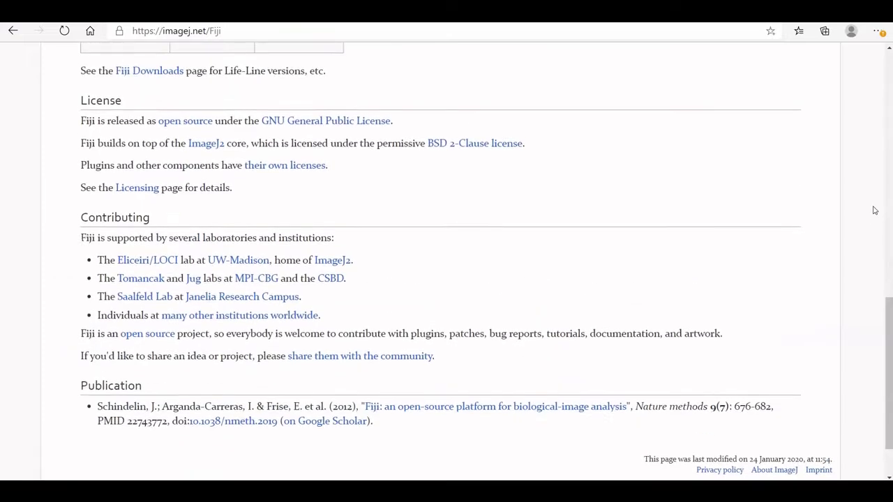
scroll(874, 210, "up", 3)
scroll(874, 210, "up", 3)
scroll(875, 210, "up", 2)
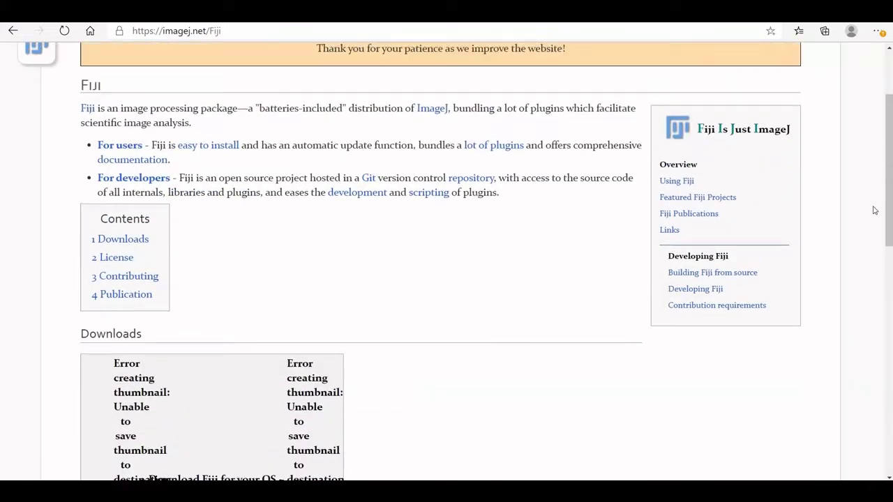
scroll(875, 210, "up", 2)
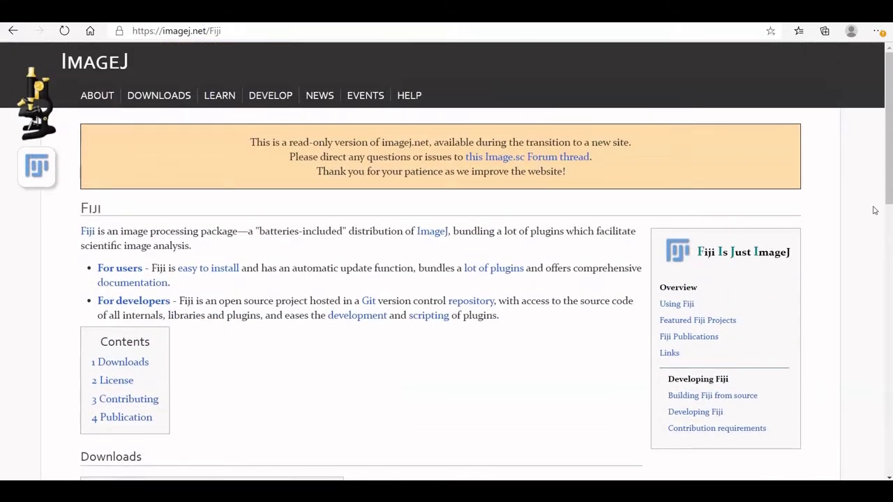
Go to the ImageJ Downloads page and scroll down to the Installation notes.
left_click(163, 100)
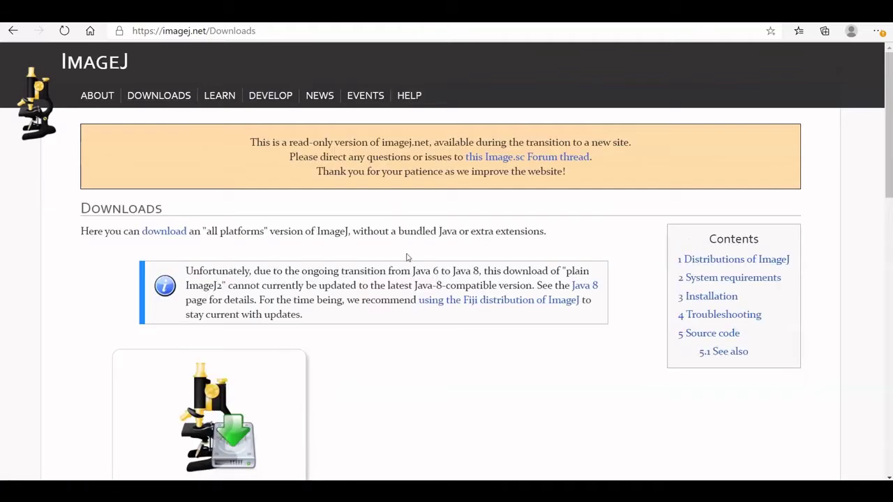
scroll(616, 286, "down", 2)
scroll(616, 293, "down", 2)
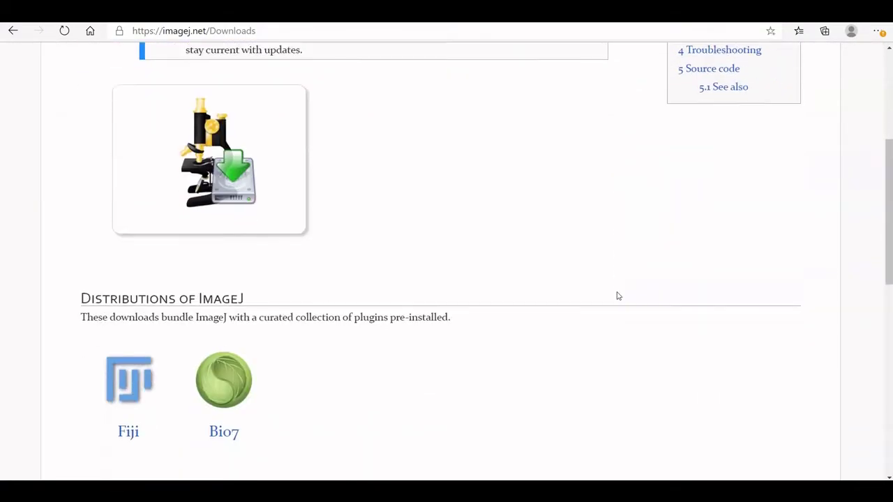
scroll(618, 300, "down", 2)
scroll(618, 301, "down", 2)
scroll(618, 301, "down", 2)
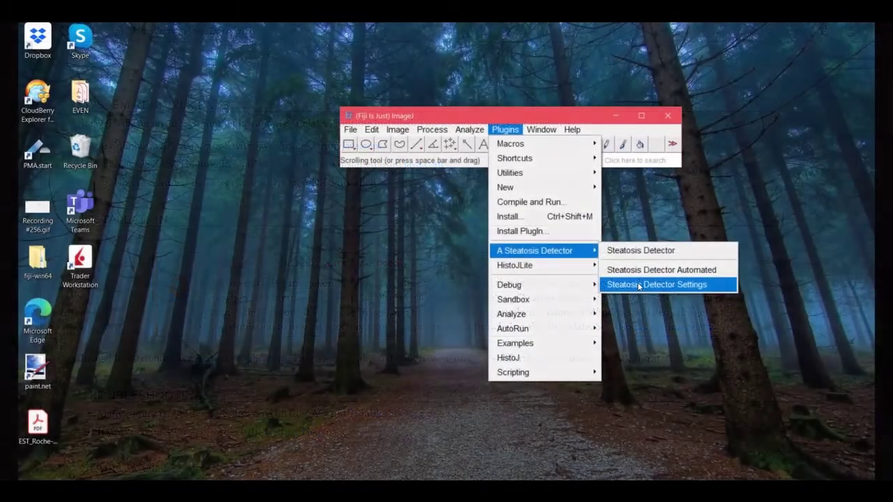
Open Steatosis Detector Settings from the Plugins menu and select the Minimum area field.
left_click(638, 285)
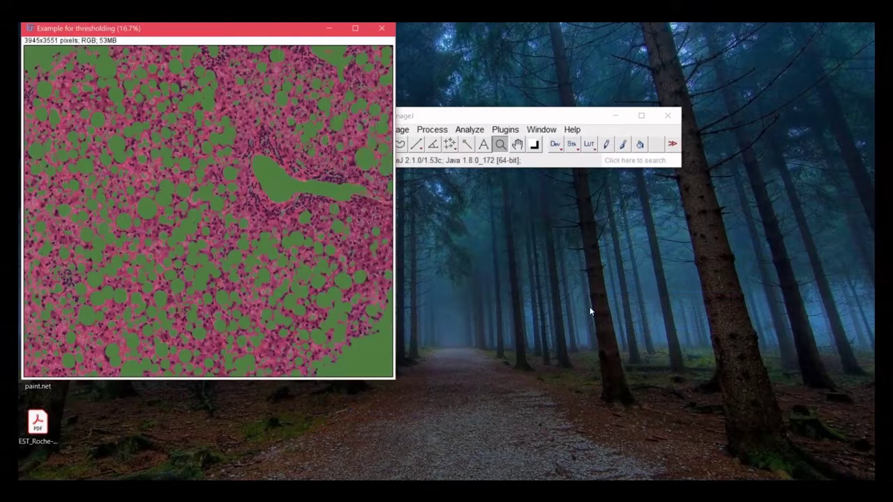
left_click(488, 112)
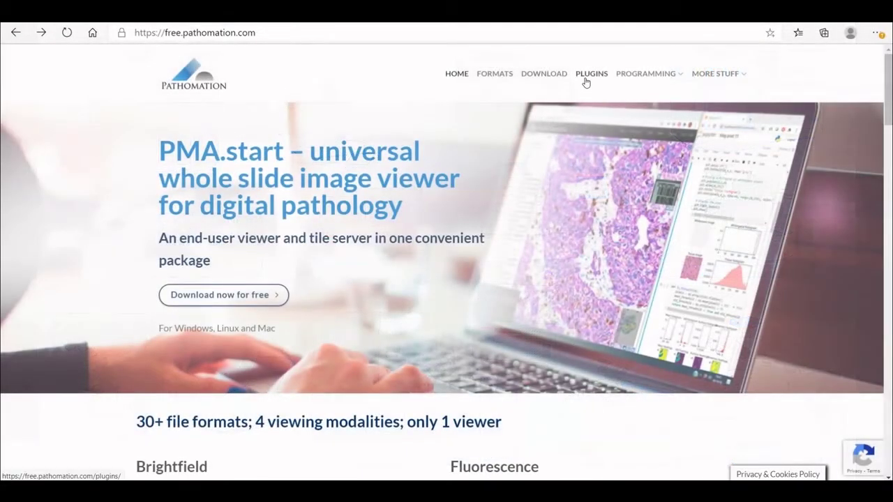
Download HistoJ-2.0.0.jar via Pathomation's PLUGINS page, the ImageJ plugin entry, and the jar server.
left_click(586, 82)
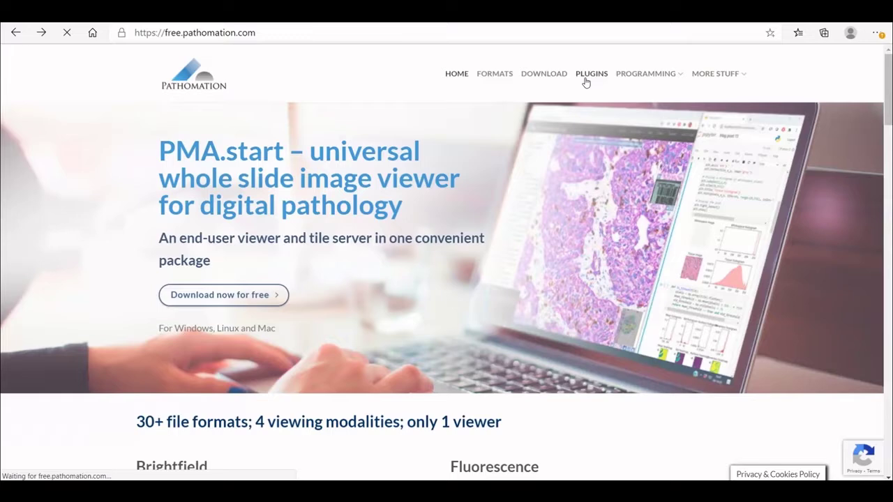
scroll(373, 282, "down", 2)
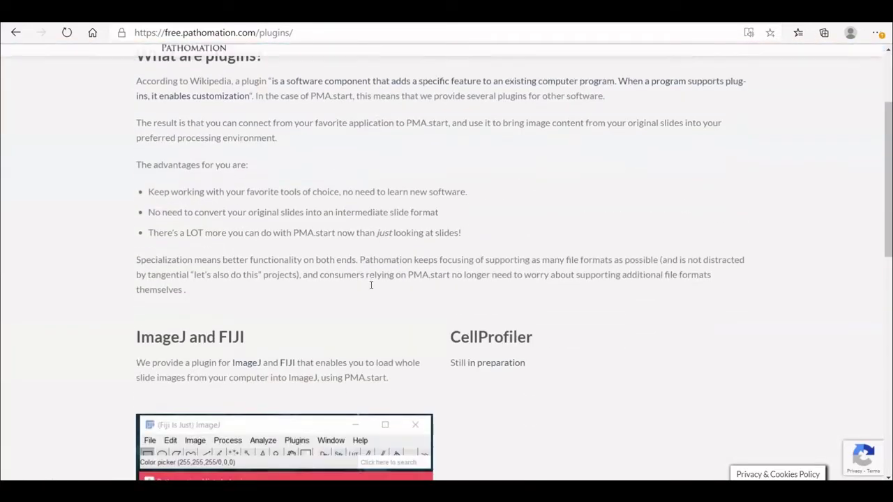
scroll(369, 285, "down", 3)
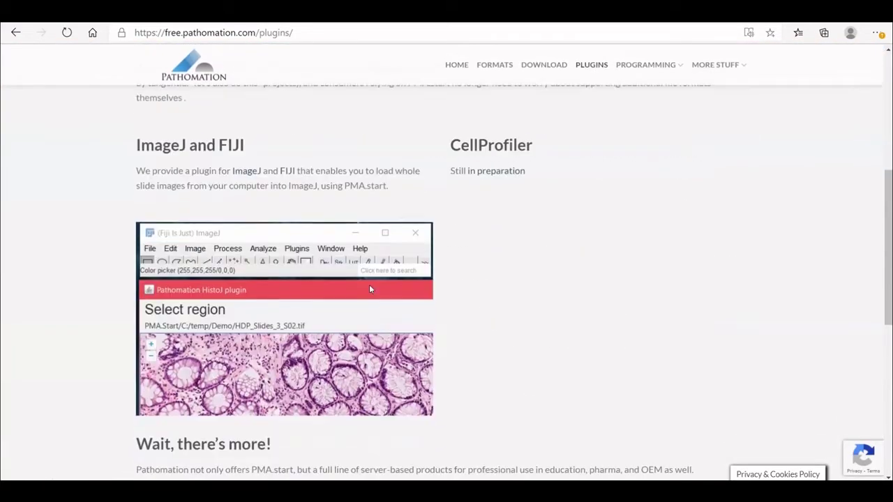
left_click(245, 307)
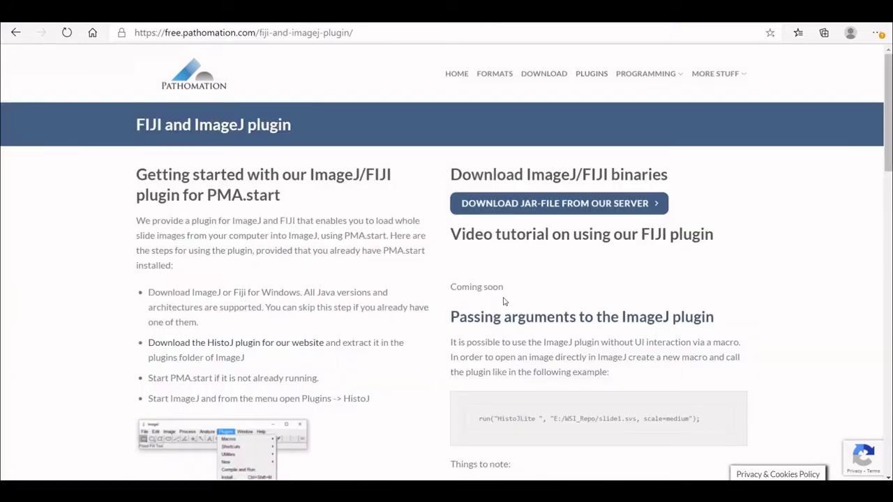
left_click(538, 205)
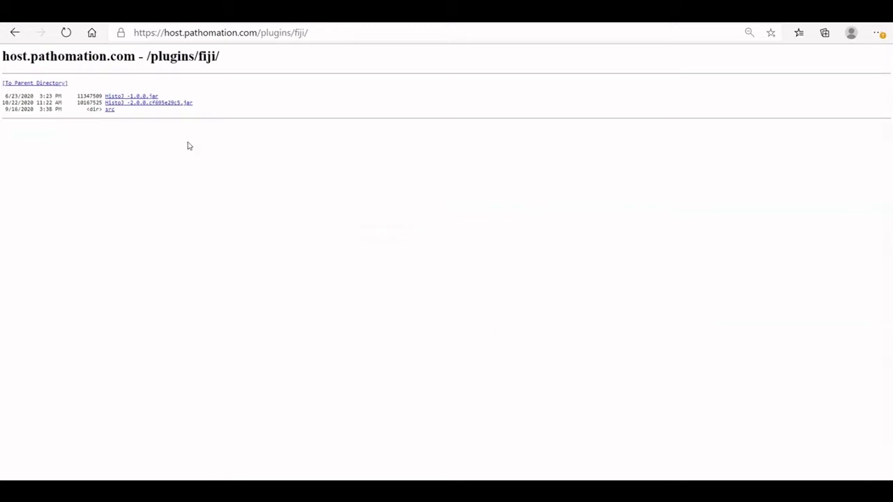
left_click(187, 104)
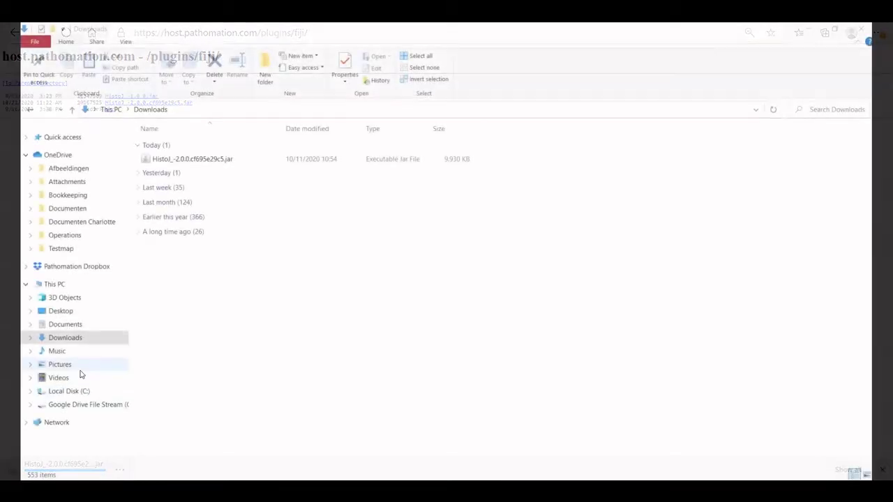
Copy the HistoJ jar from Downloads and paste it into Fiji.app's plugins folder.
right_click(211, 161)
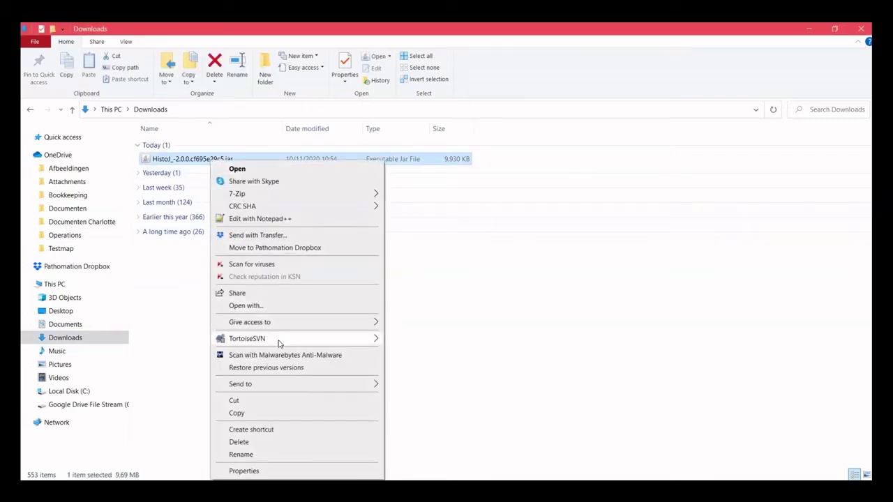
left_click(268, 415)
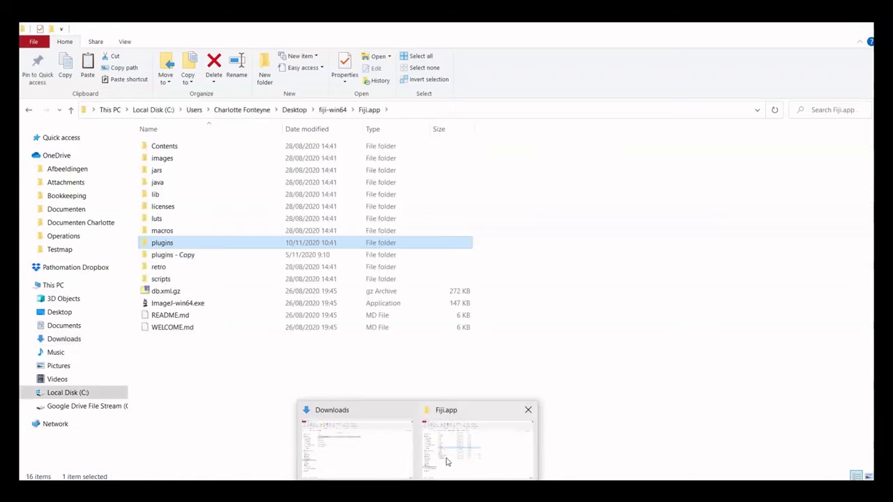
left_click(448, 462)
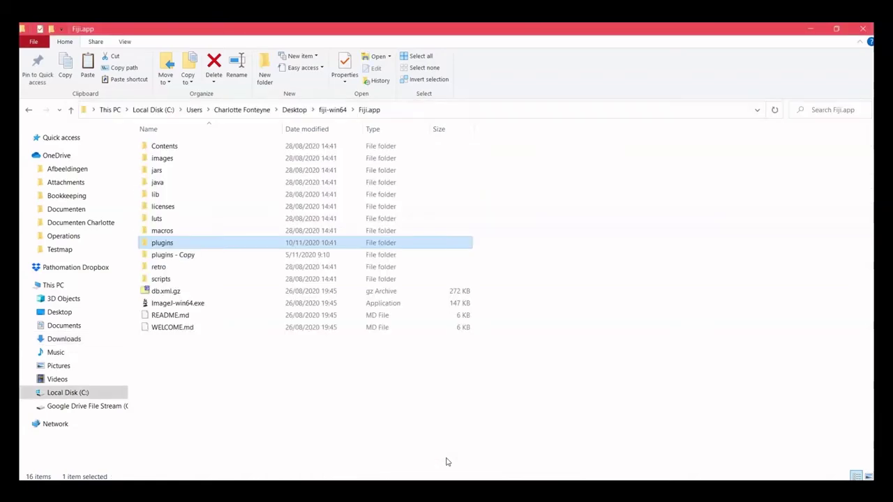
double_click(262, 242)
right_click(257, 365)
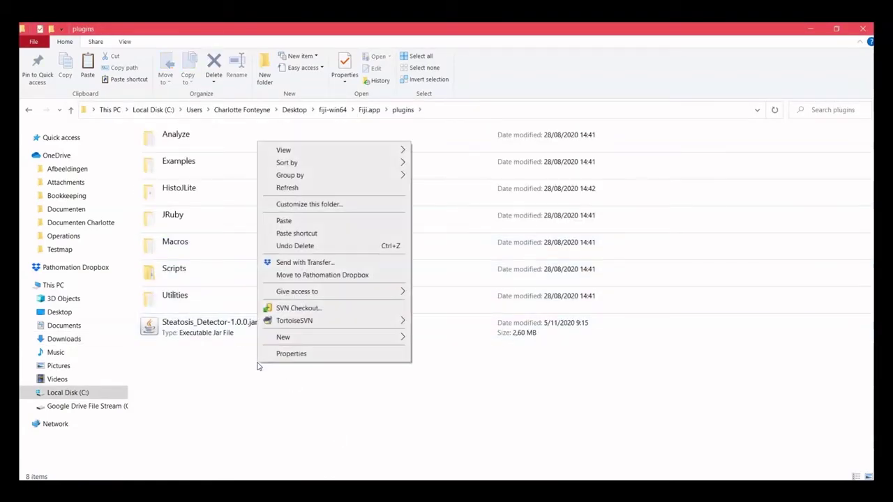
left_click(307, 224)
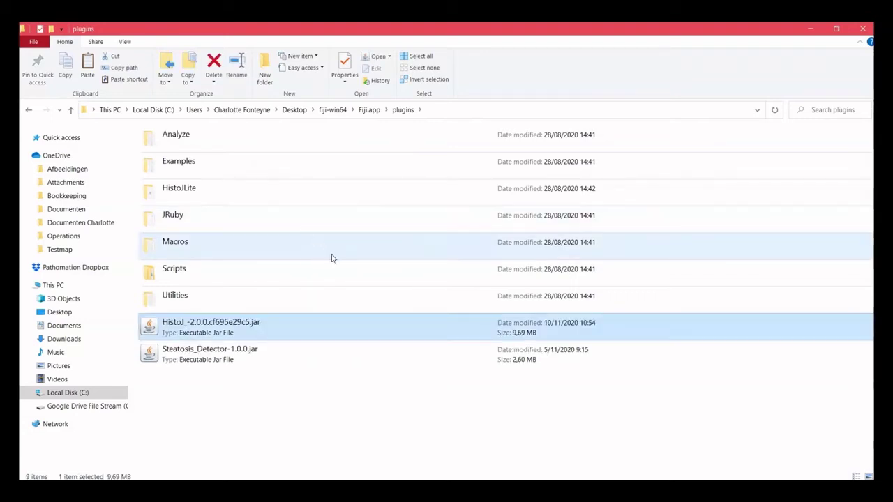
left_click(344, 398)
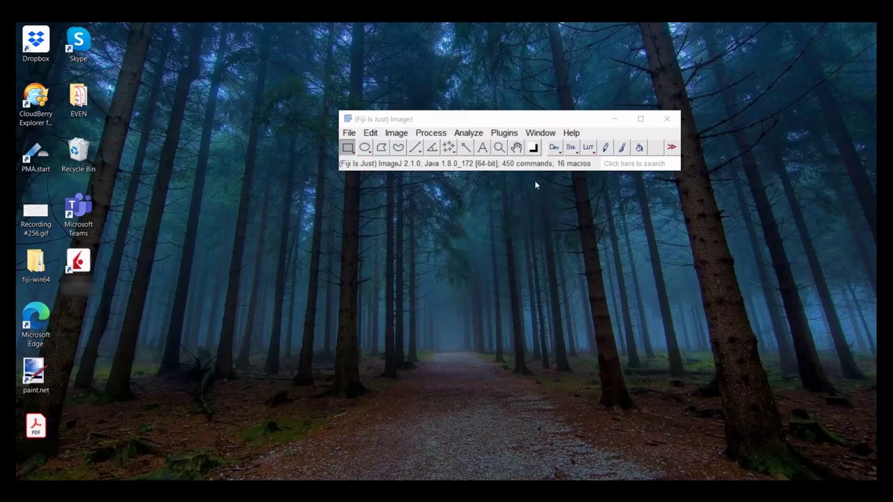
Launch HistoJ from the Plugins menu and connect to the PMA.Start server.
left_click(505, 133)
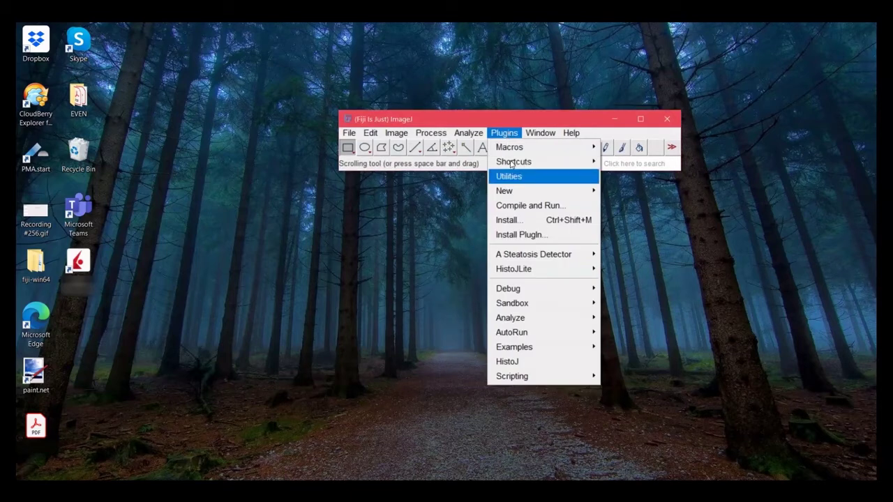
left_click(516, 362)
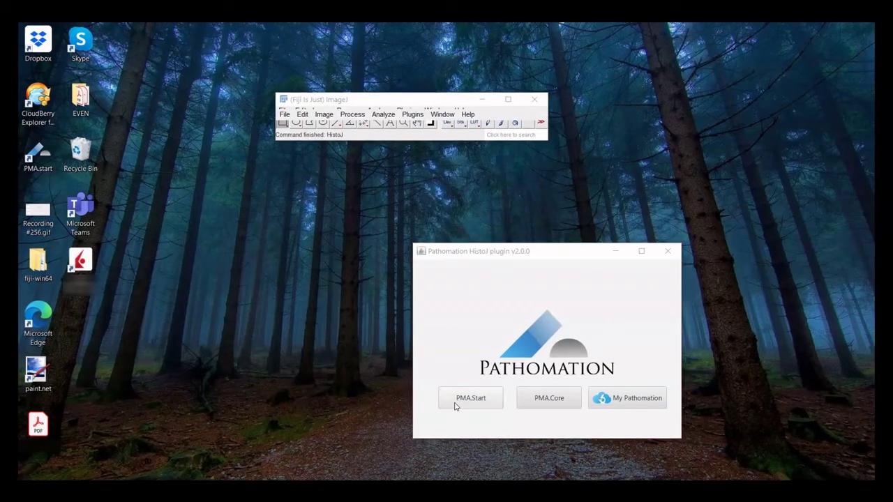
left_click(455, 404)
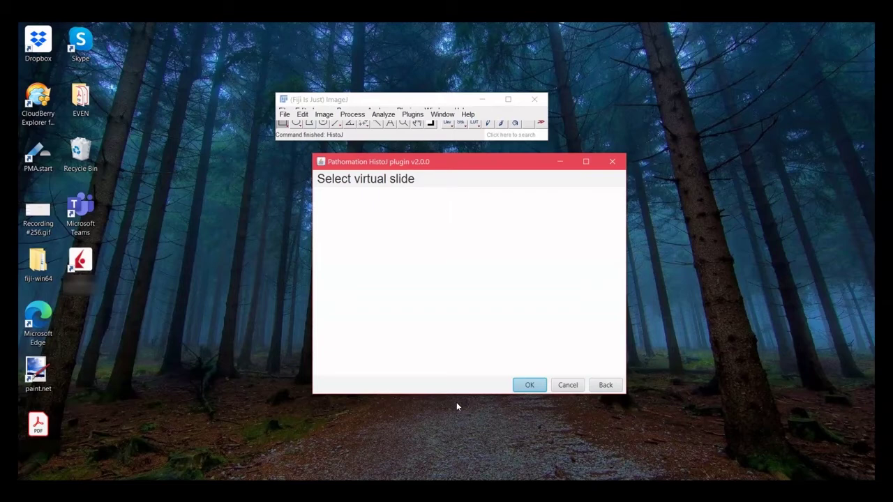
Browse to C: > DEMO and confirm the MC CASE 09.svs slide.
left_click(318, 200)
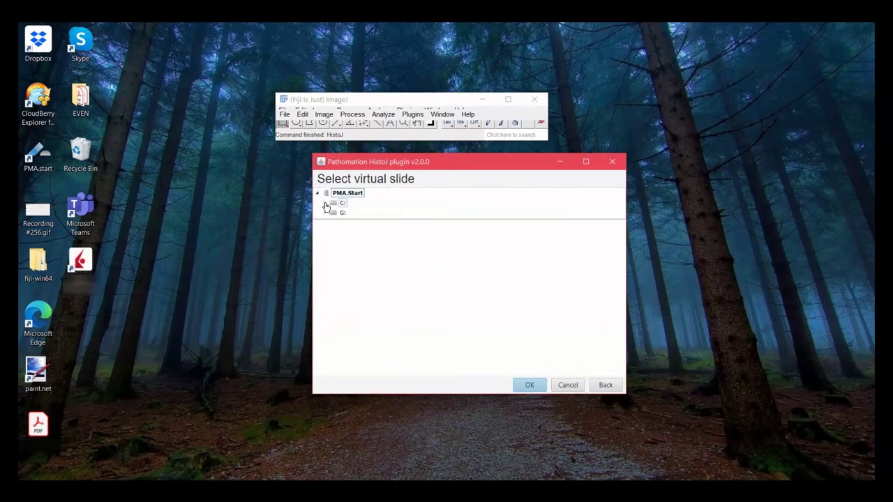
left_click(325, 203)
left_click(352, 214)
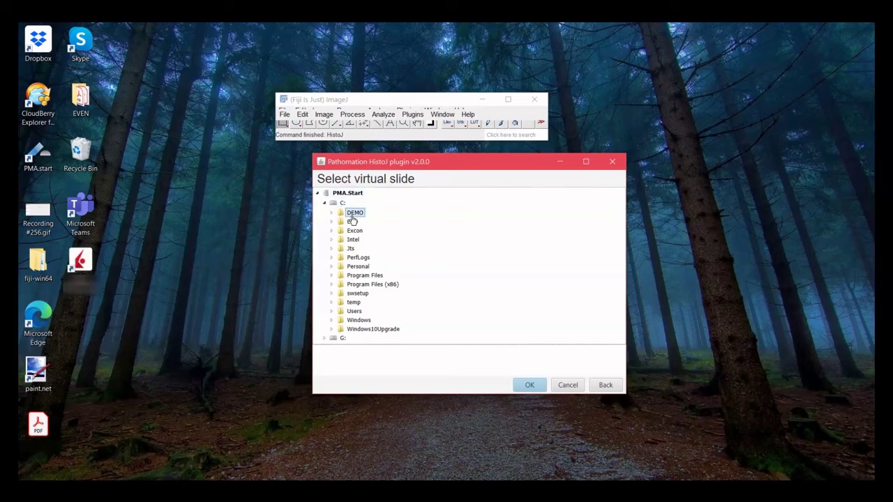
double_click(353, 214)
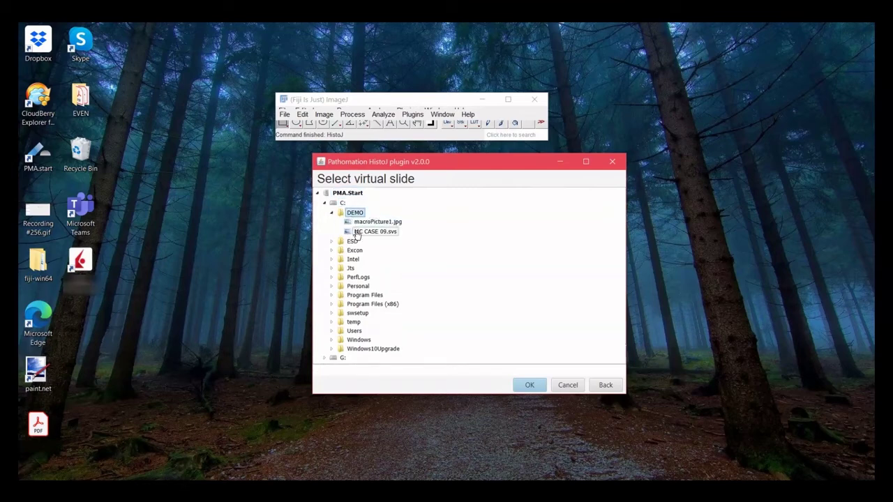
left_click(357, 234)
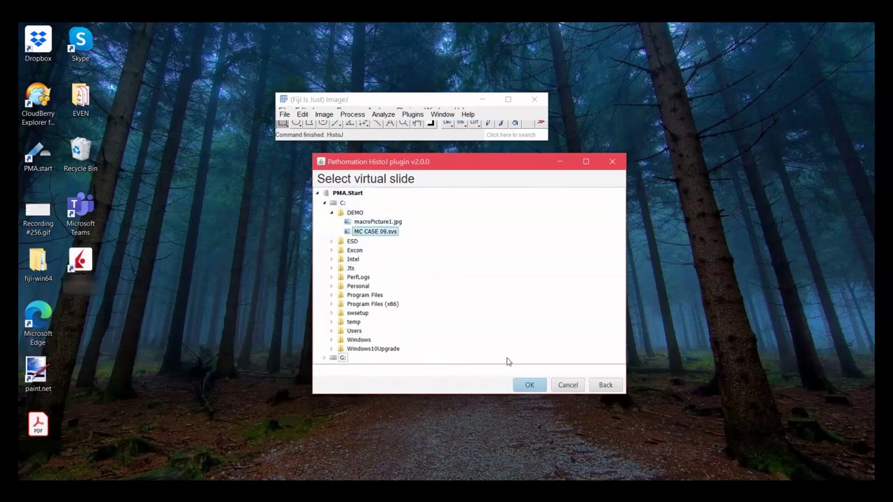
left_click(531, 386)
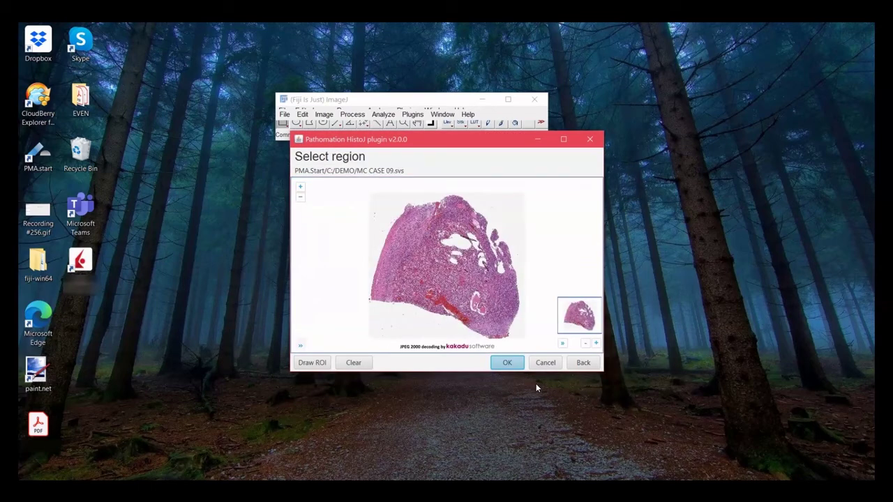
With Draw ROI, zoom into the blood vessel and drag a rectangle around it.
left_click(323, 369)
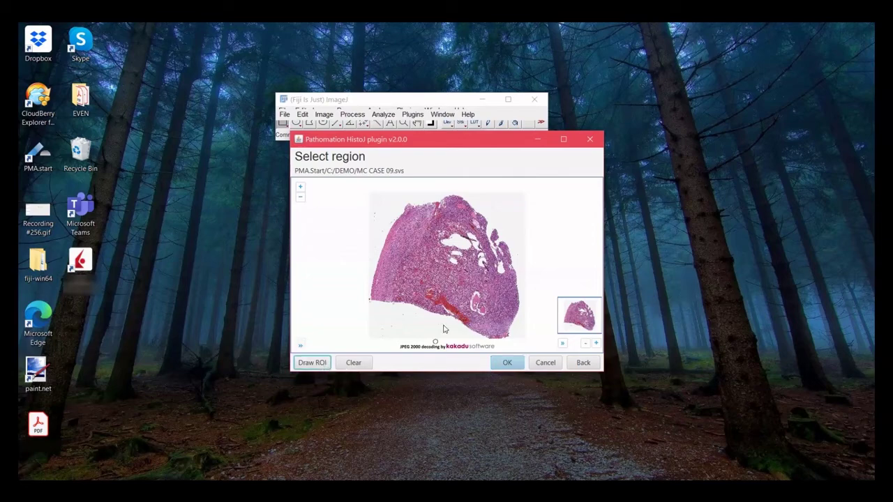
scroll(447, 265, "up", 5)
scroll(447, 263, "down", 3)
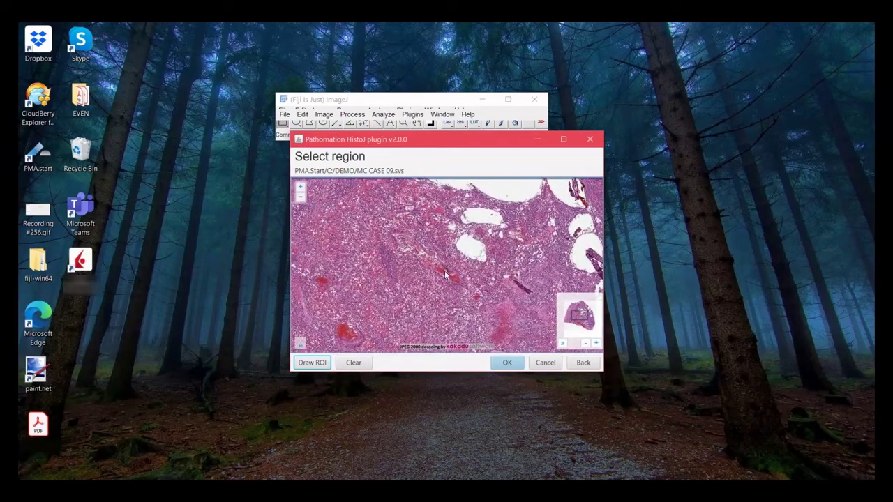
scroll(410, 275, "up", 2)
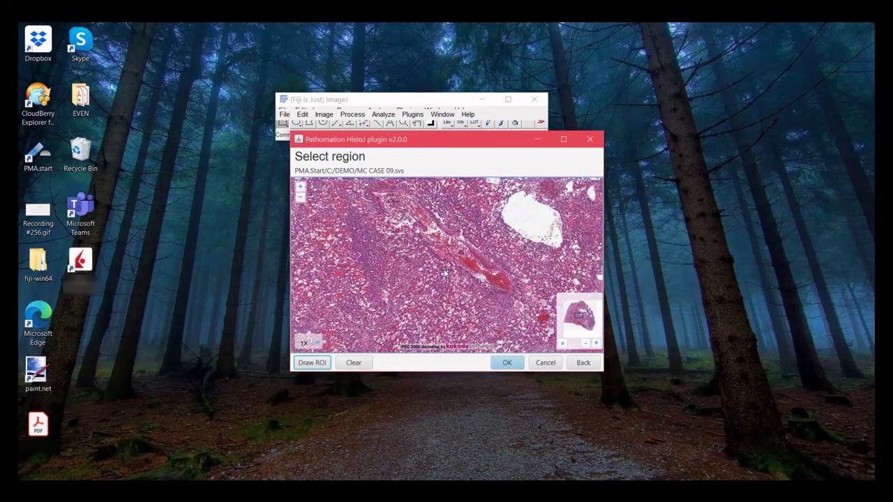
left_click(420, 240)
left_click_drag(419, 240, 475, 266)
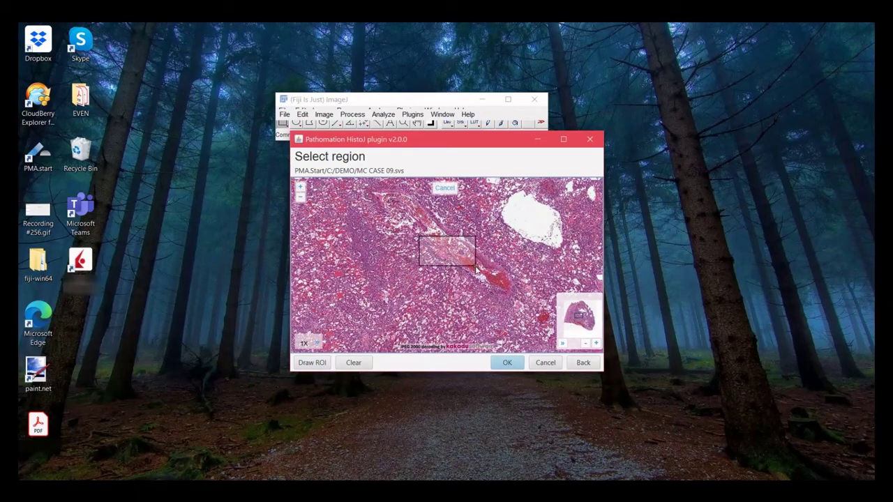
left_click_drag(475, 266, 517, 295)
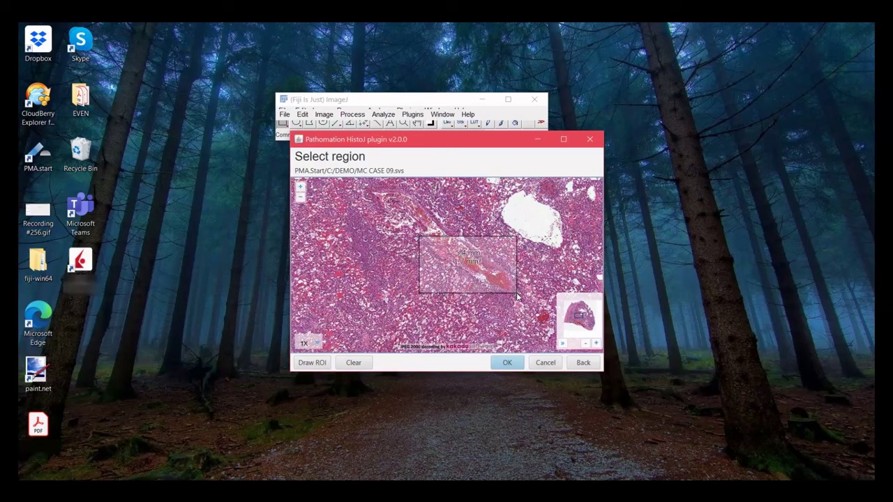
Confirm the region and import it at Medium scale with Show scalebar ticked.
left_click(508, 363)
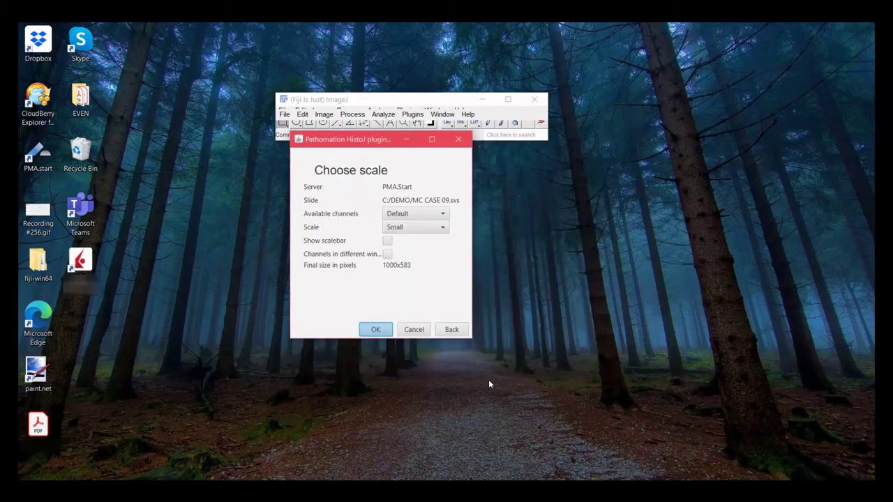
left_click(442, 230)
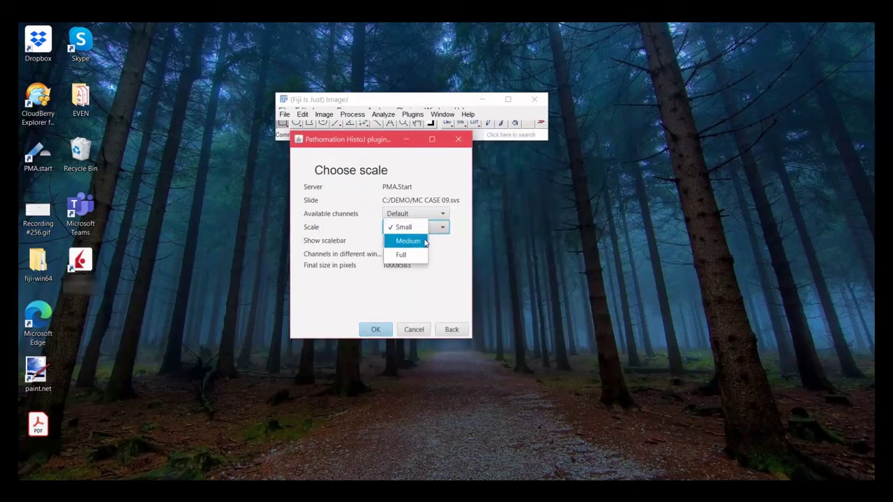
left_click(422, 242)
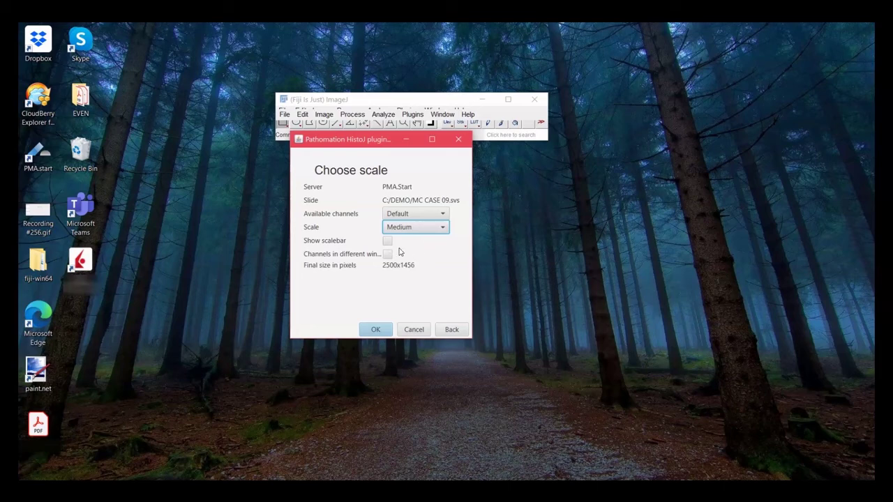
left_click(390, 244)
left_click(377, 329)
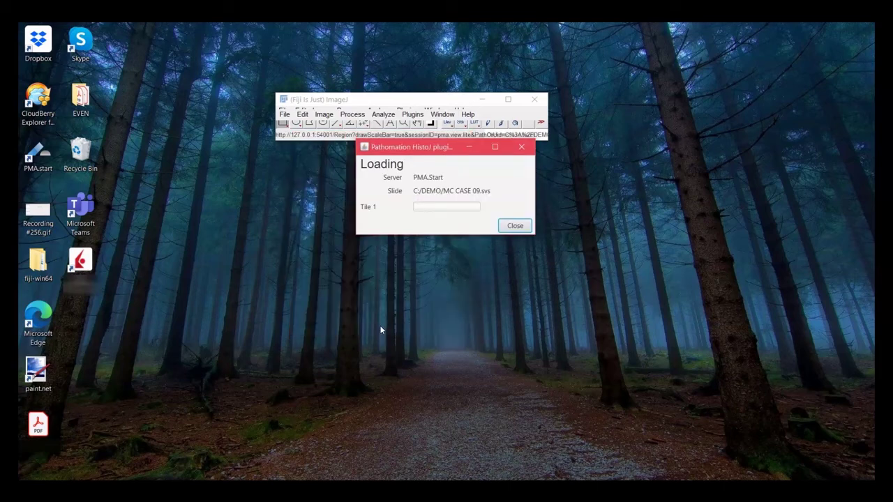